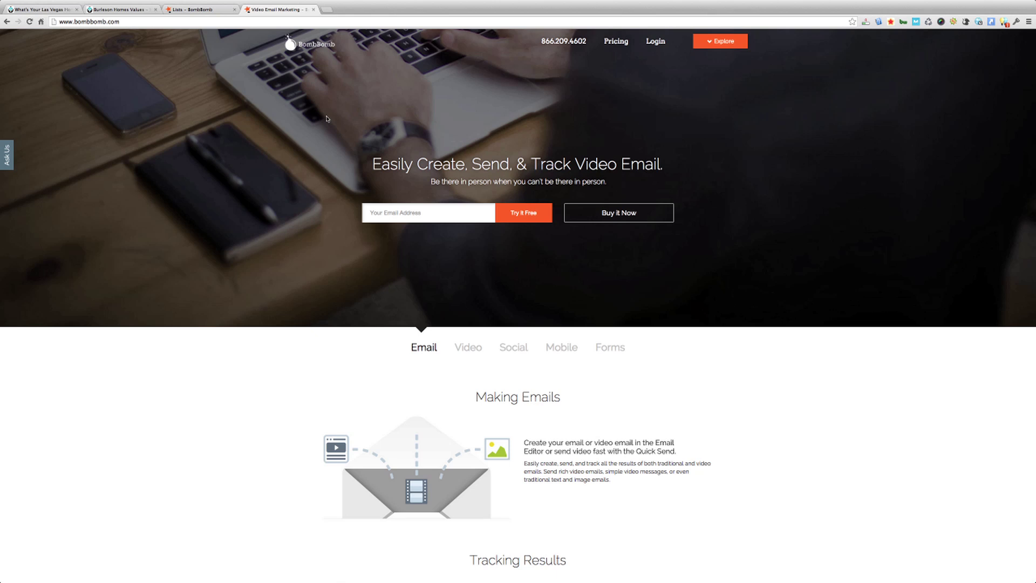
Switch to BombBomb and go to My Profile from the account menu.
click(195, 11)
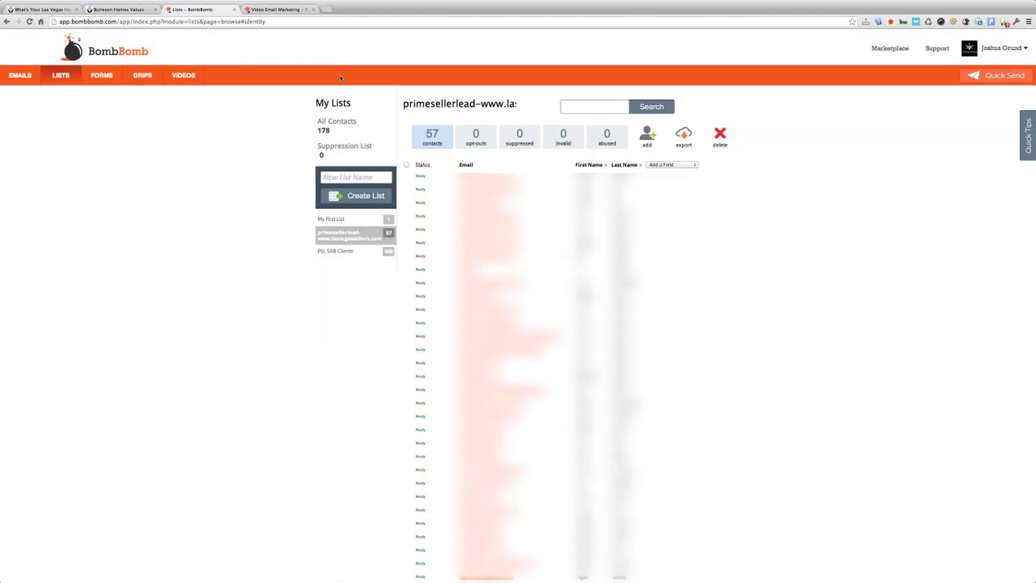
click(1001, 50)
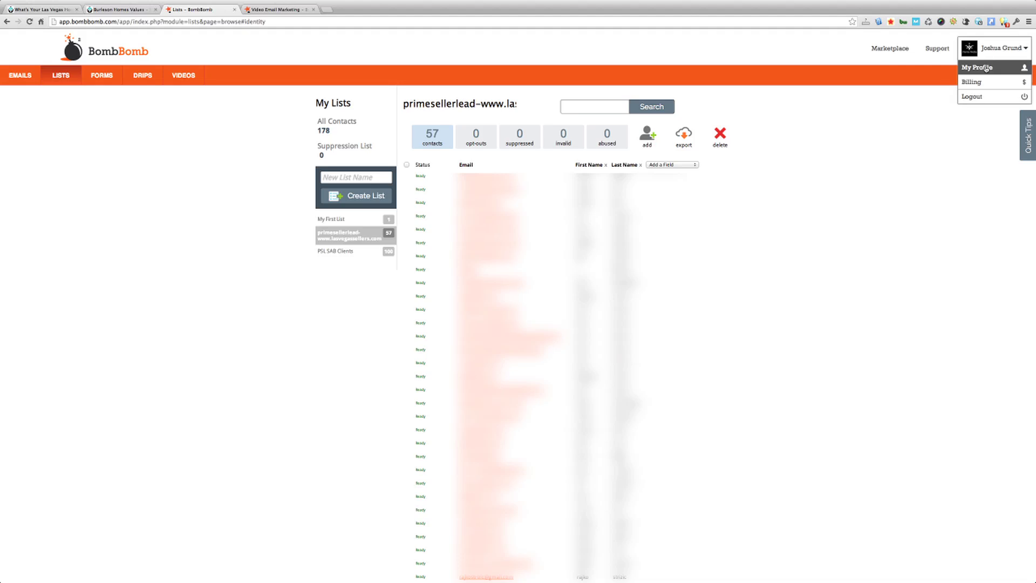
click(985, 68)
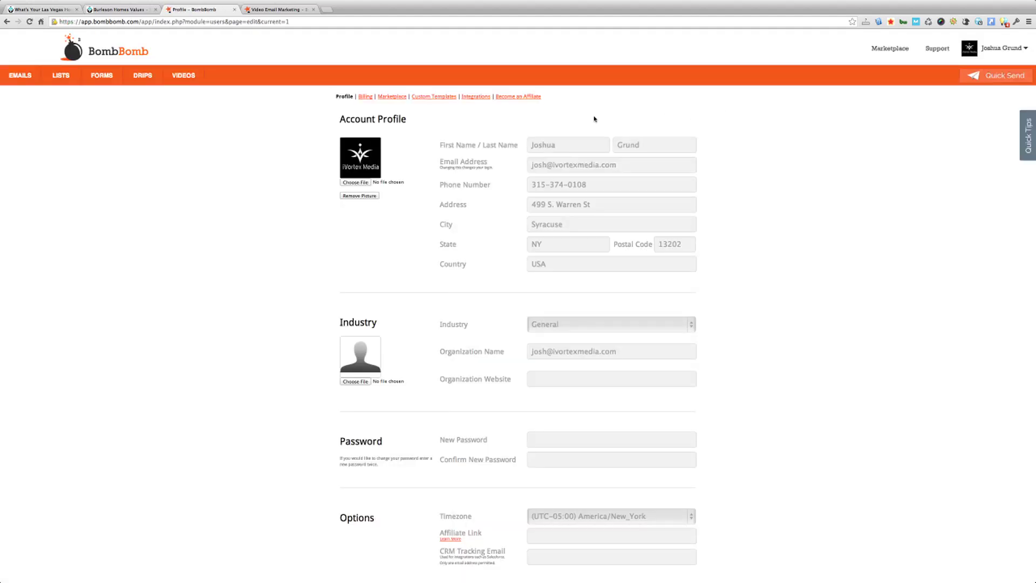
Go to Integrations and select the account's API key under My Api Key to copy it.
click(475, 97)
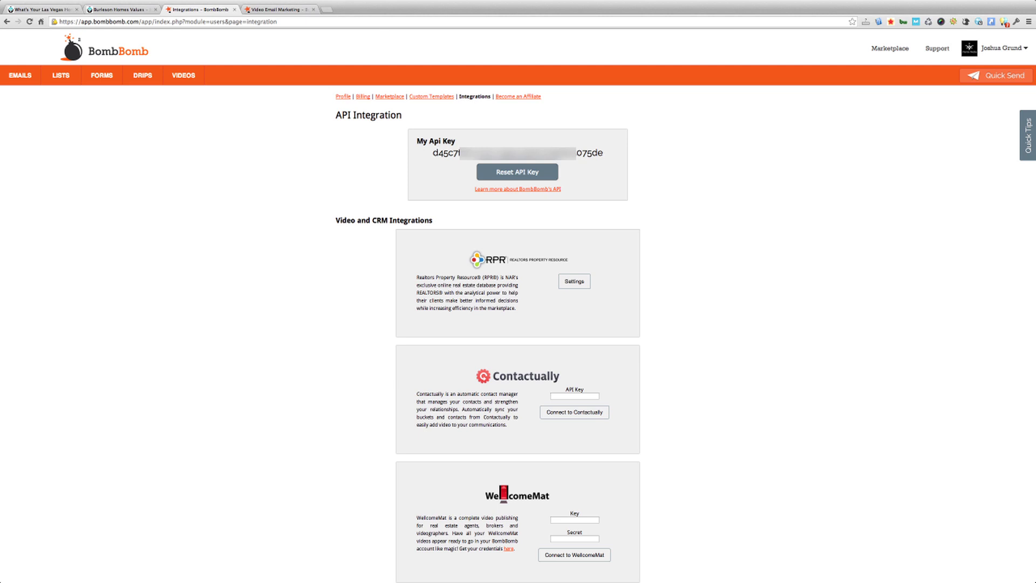
drag(434, 153, 600, 152)
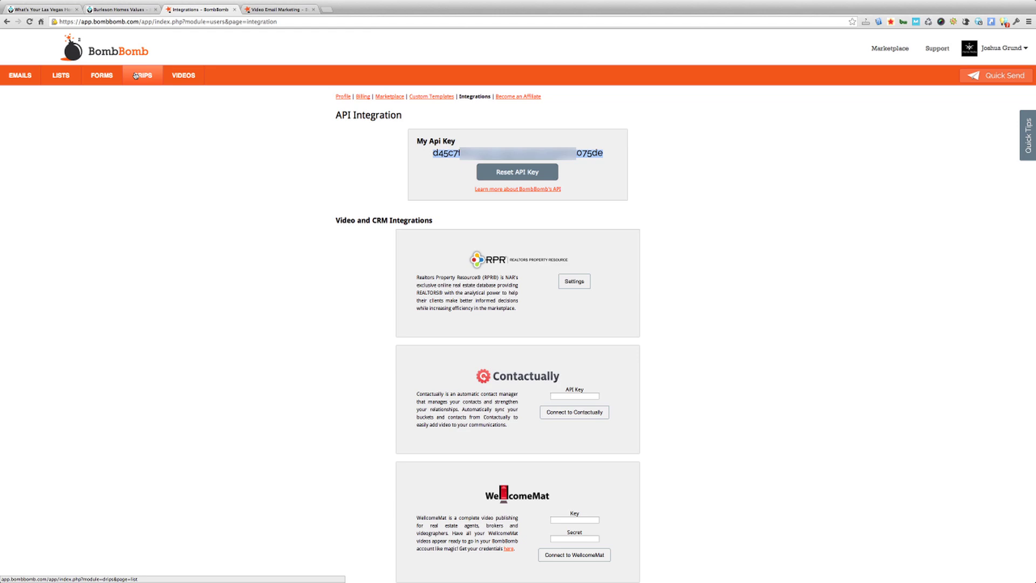
In BombBomb Site Settings, set BombBomb Api to On, paste the copied key and save.
click(117, 9)
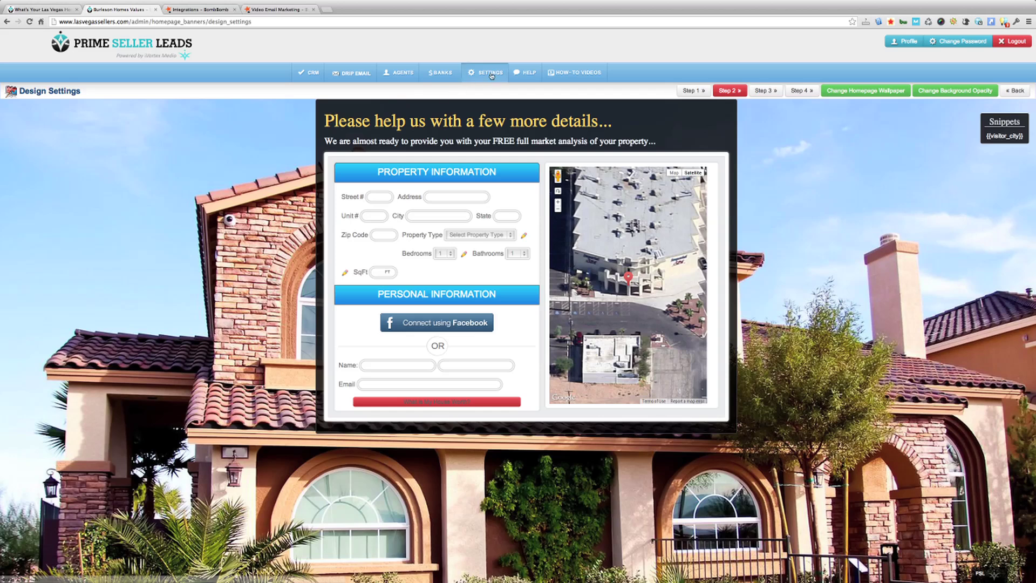
mouse_move(487, 71)
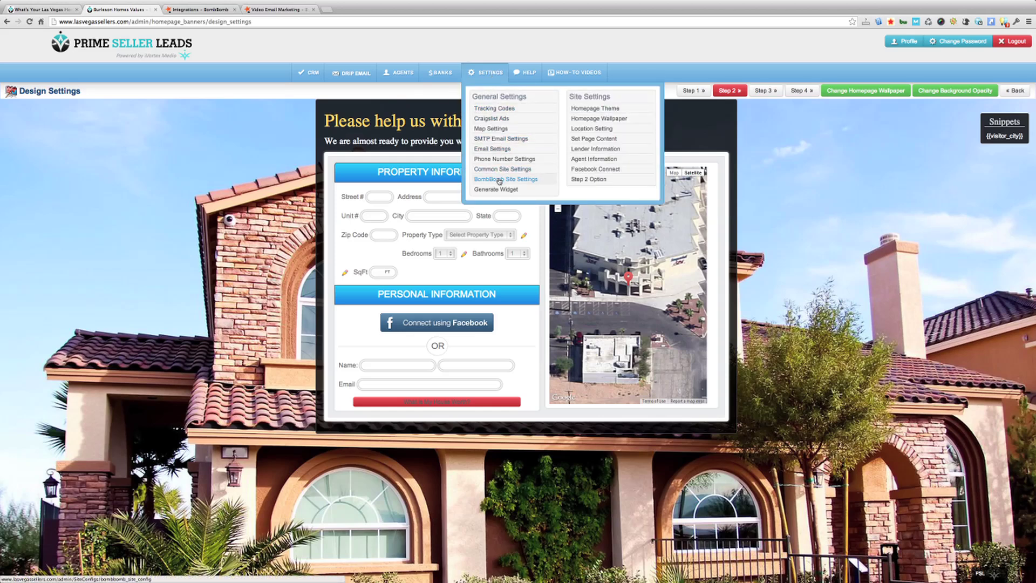
click(499, 180)
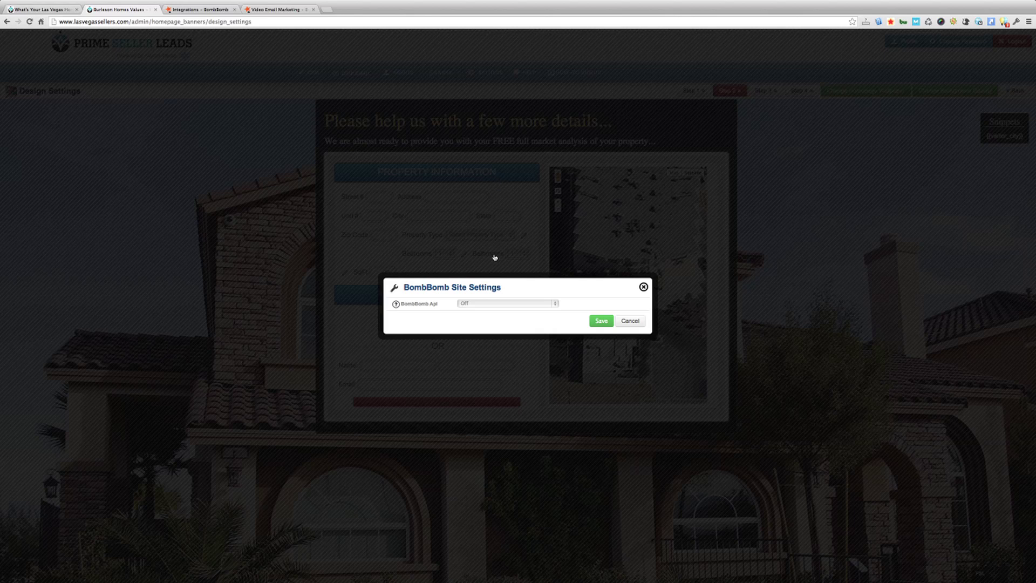
click(480, 301)
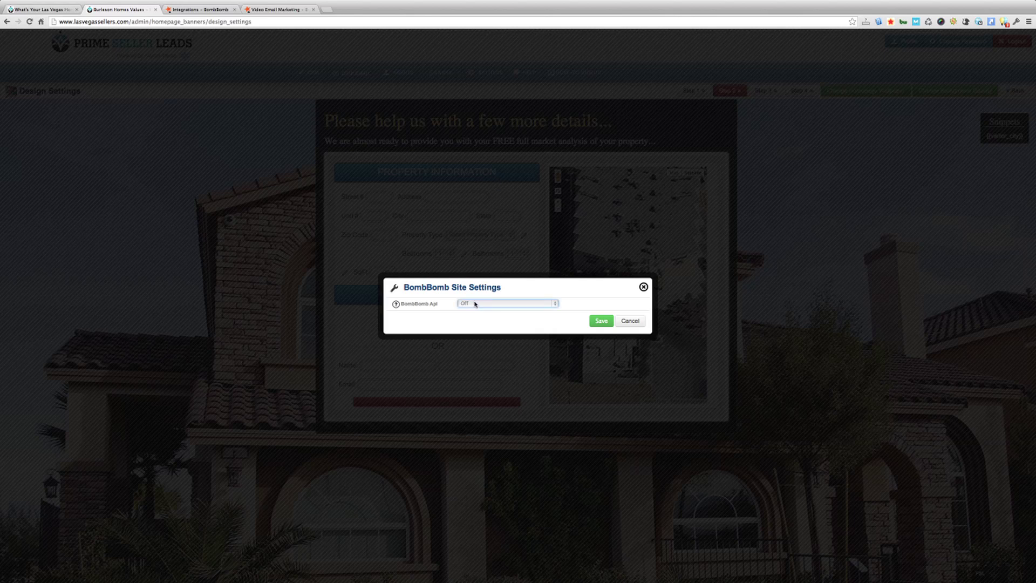
click(475, 303)
click(473, 297)
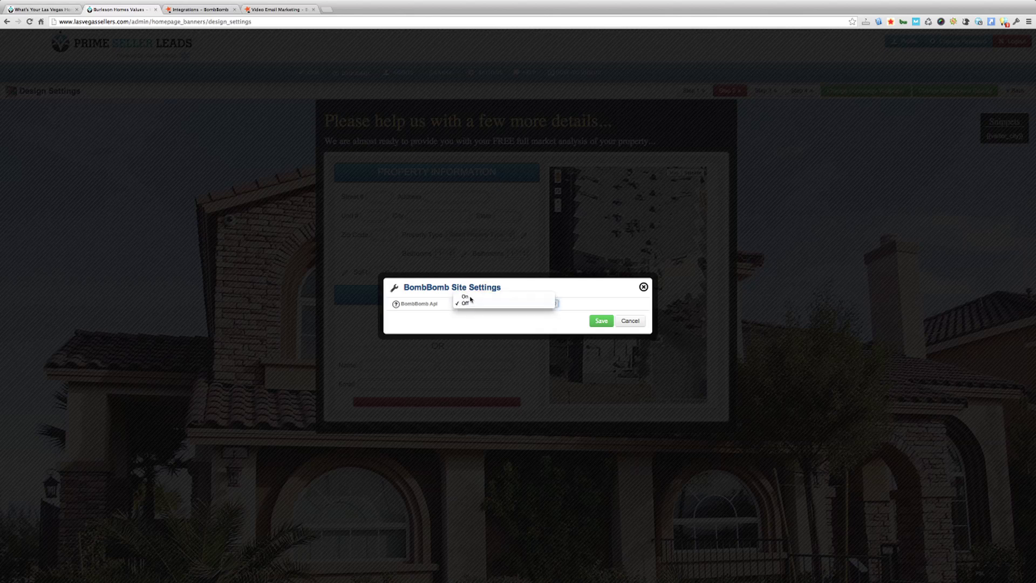
click(469, 308)
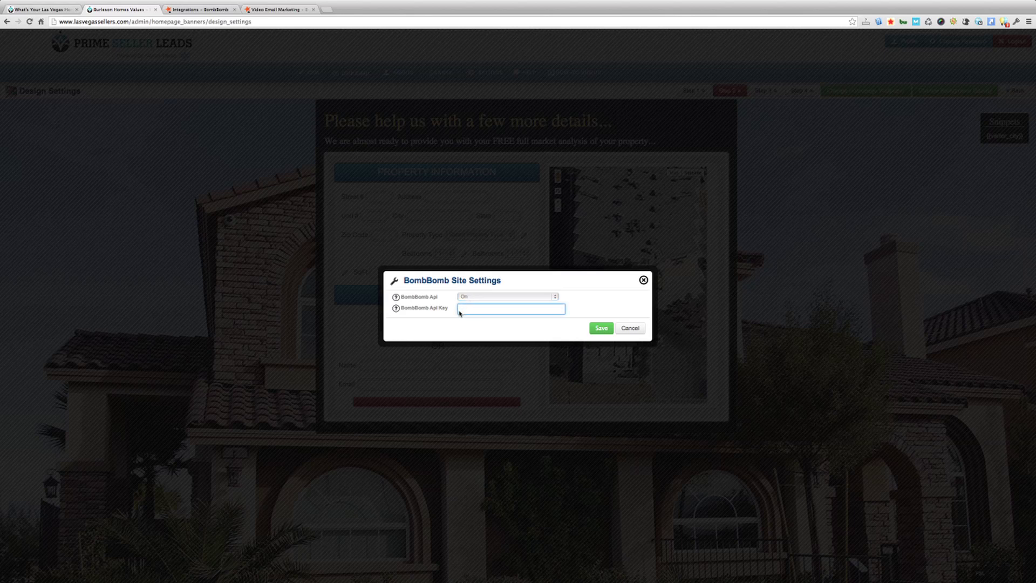
key(ctrl+v)
click(462, 310)
click(598, 327)
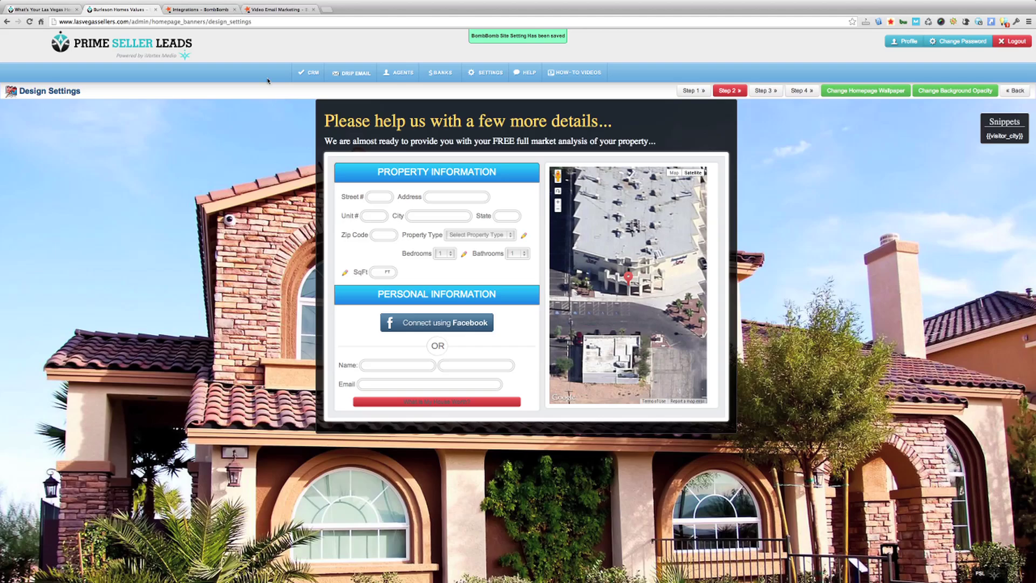
Return to BombBomb to view the contacts in My First List.
click(201, 10)
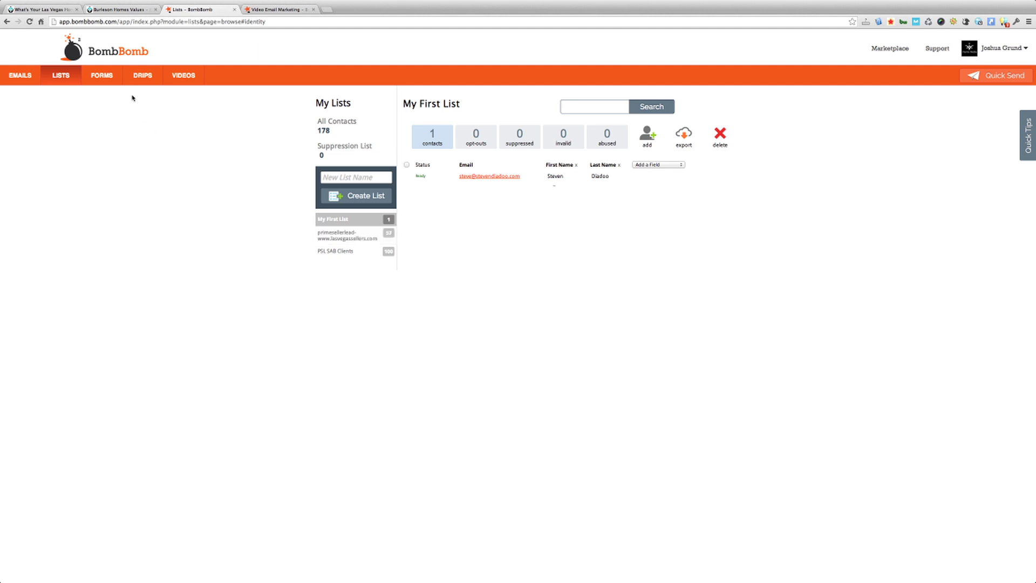
click(119, 10)
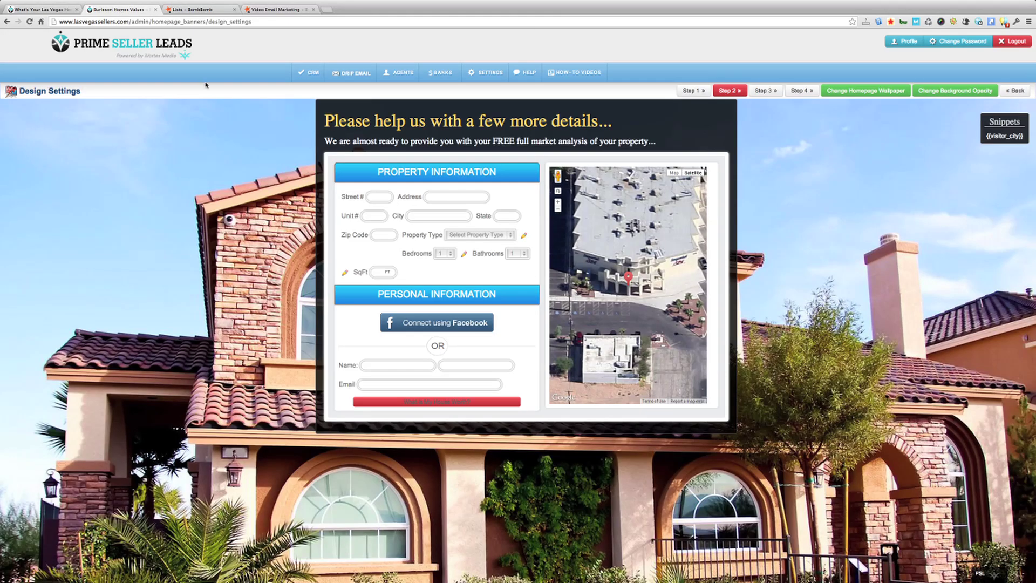
click(306, 76)
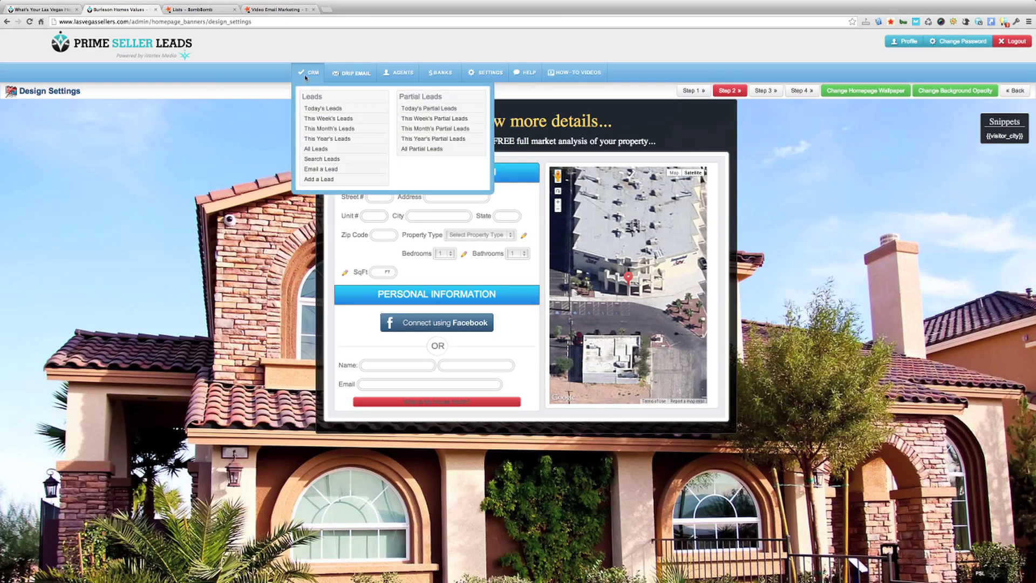
click(316, 109)
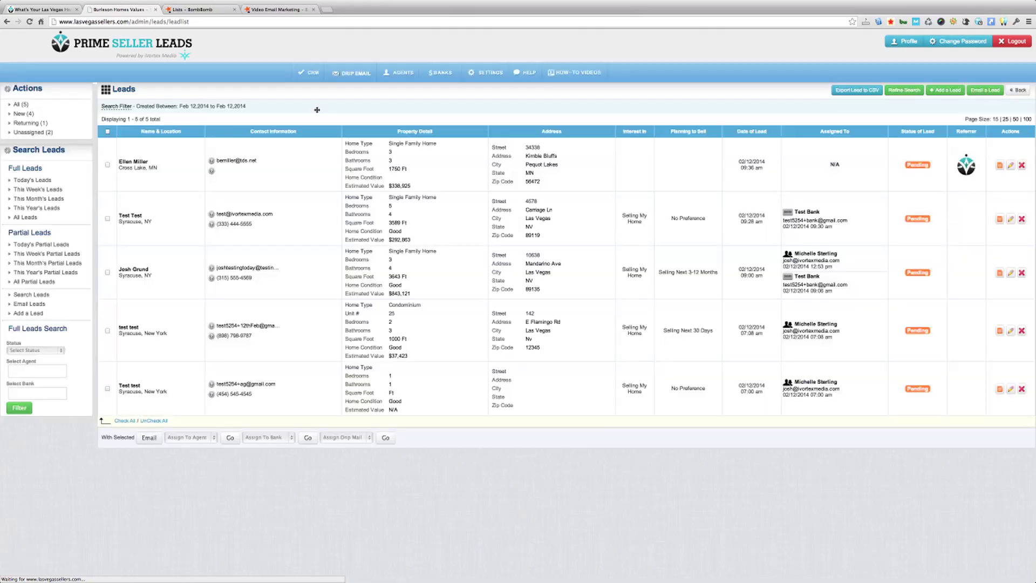
click(134, 163)
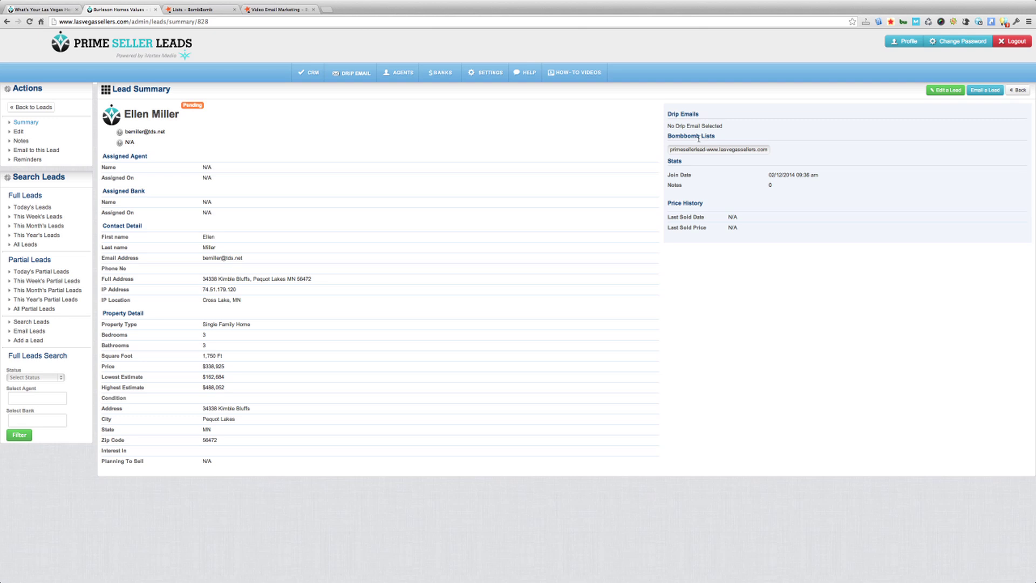
click(946, 90)
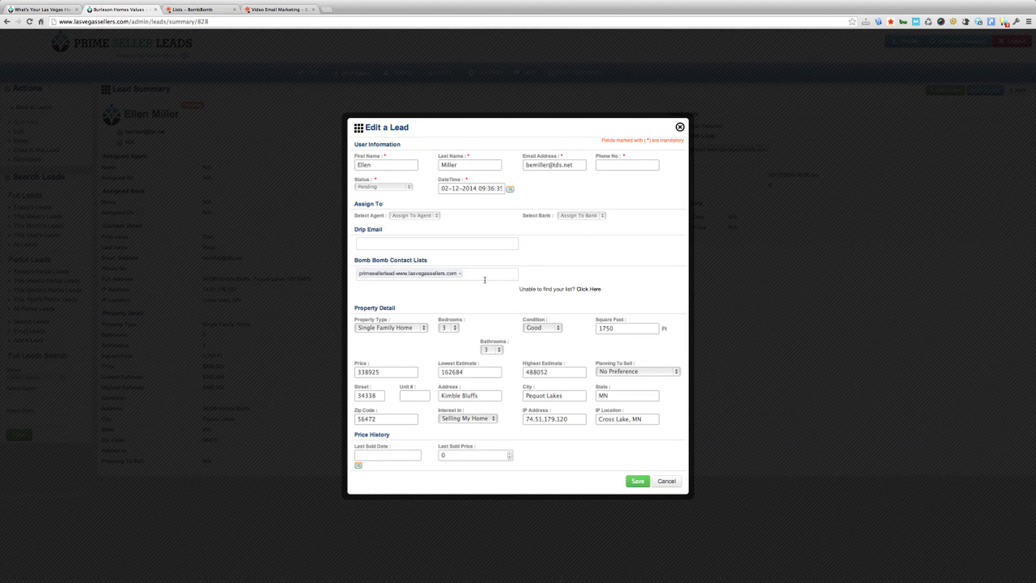
click(485, 277)
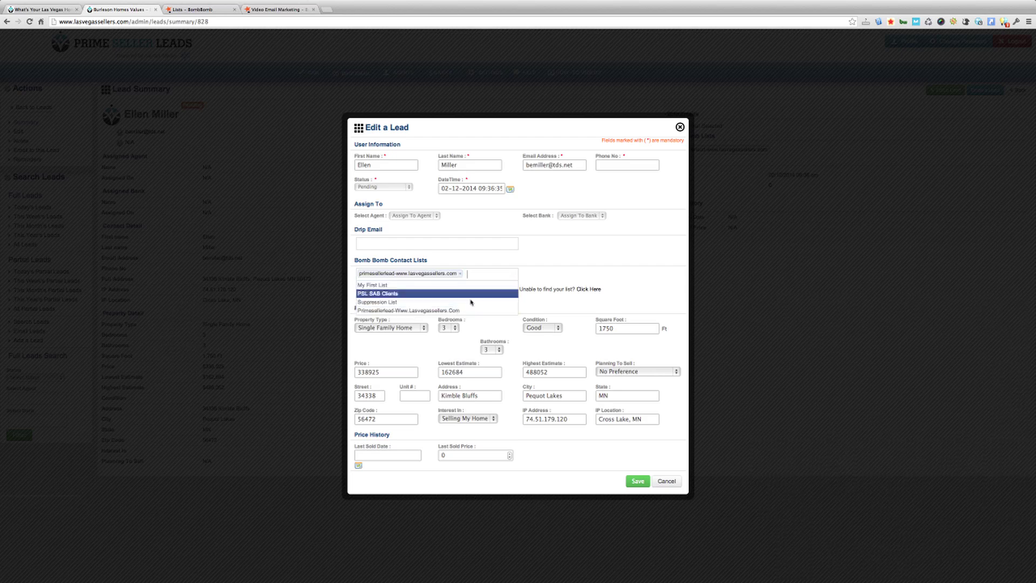
click(532, 263)
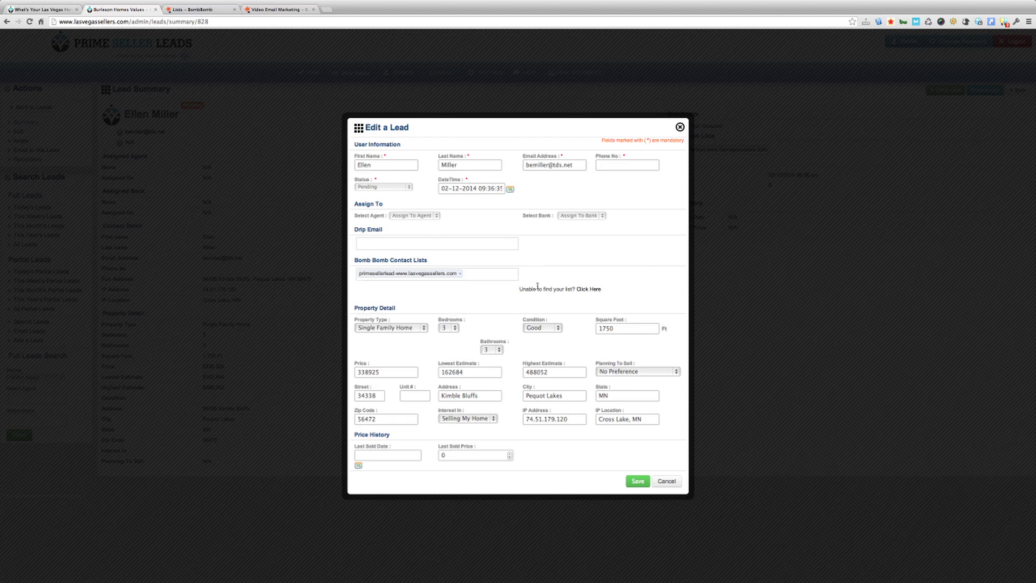